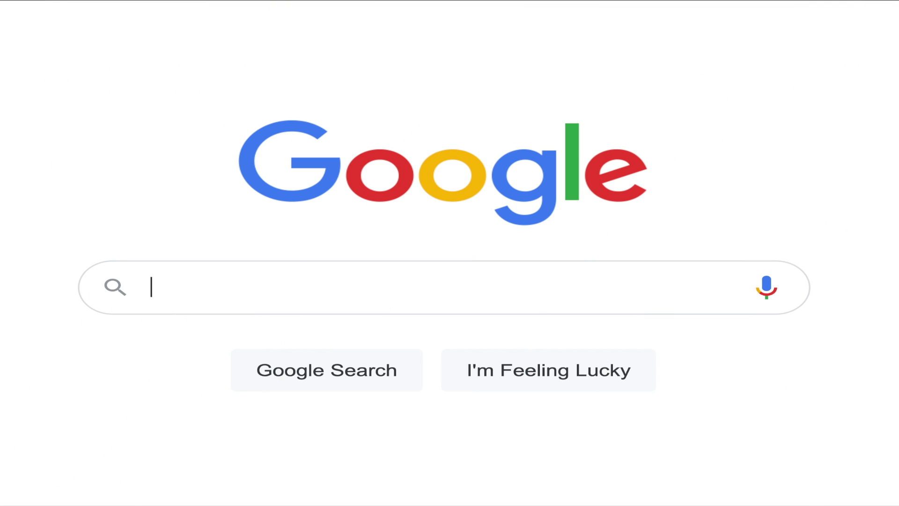
Step: Search Google for 'wevideo'
type("wevideo")
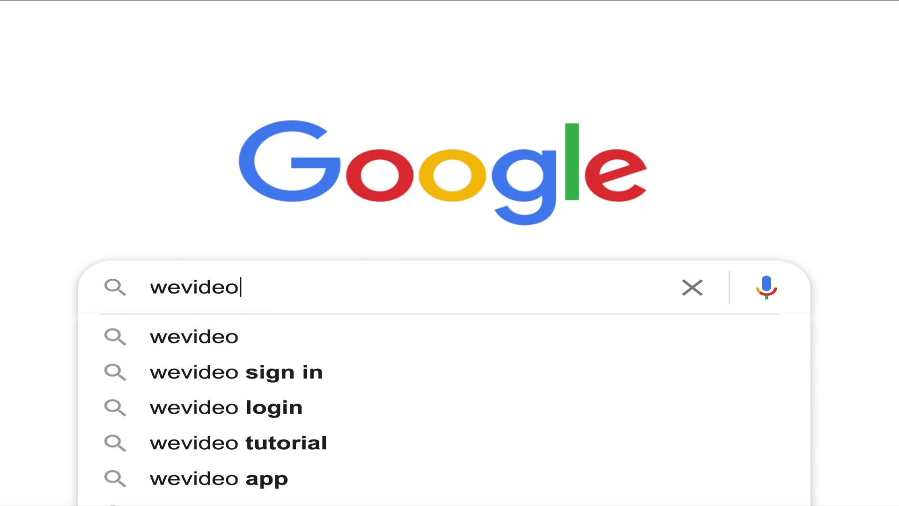
key("Return")
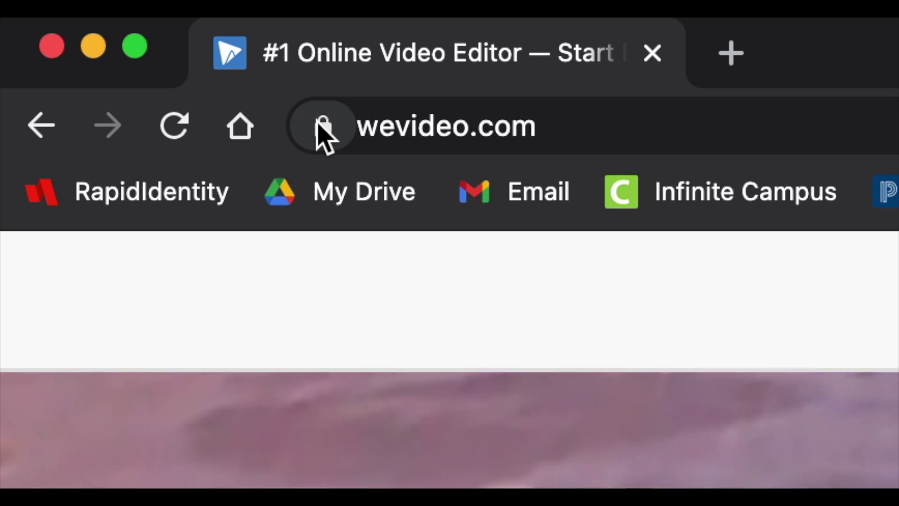
Step: Bookmark the WeVideo site and go to the empty My Projects page
left_click_drag(322, 129, 564, 177)
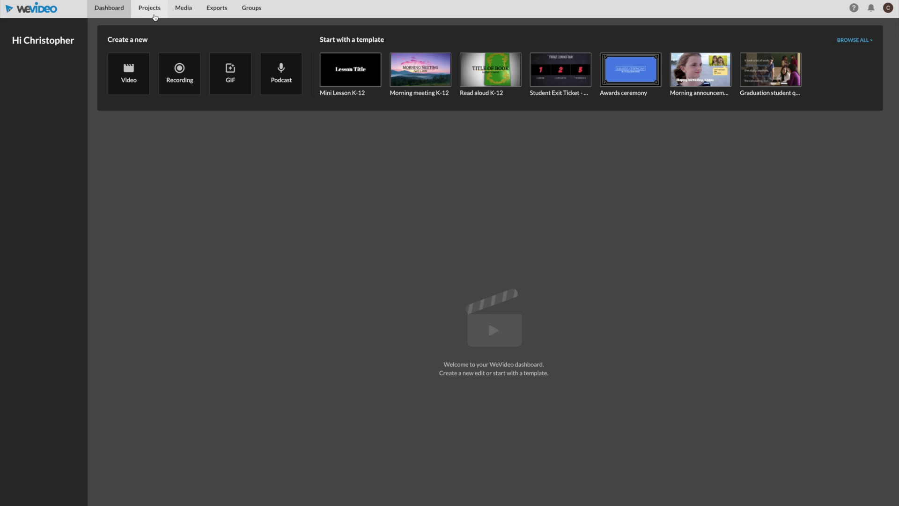
left_click(155, 17)
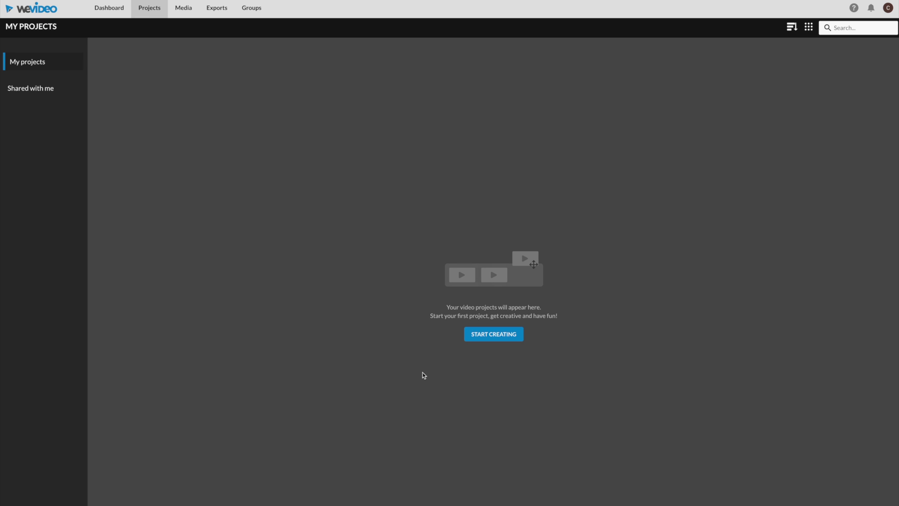
Step: Create a Personal project 'English 12' described 'Class content for Senior English.'
left_click(519, 337)
left_click(260, 181)
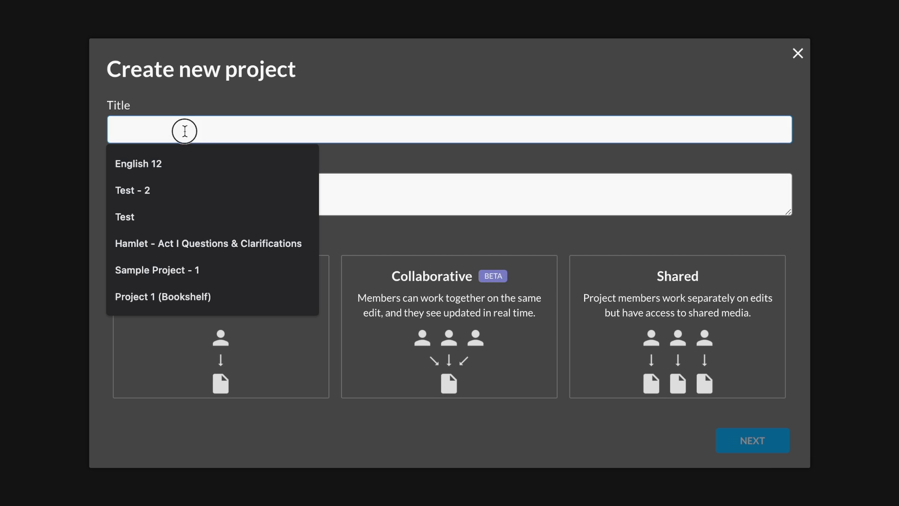
type("English 12")
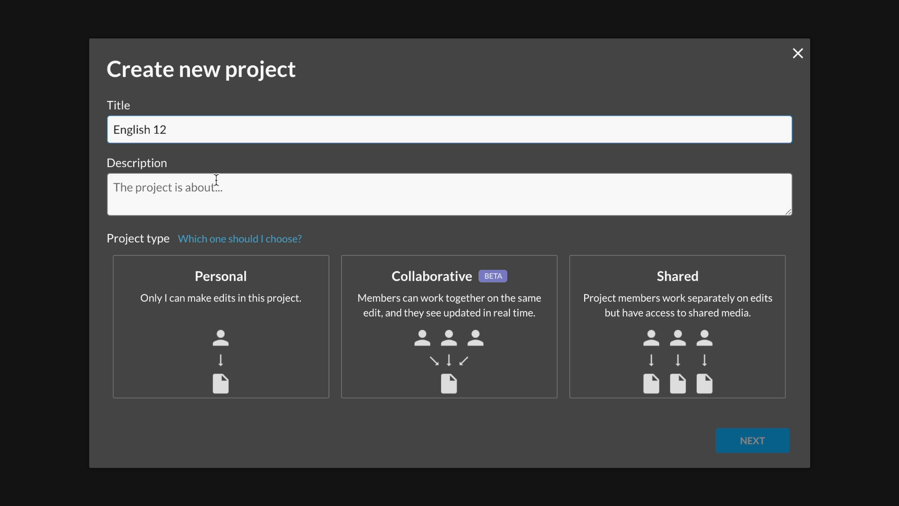
left_click(222, 195)
type("C")
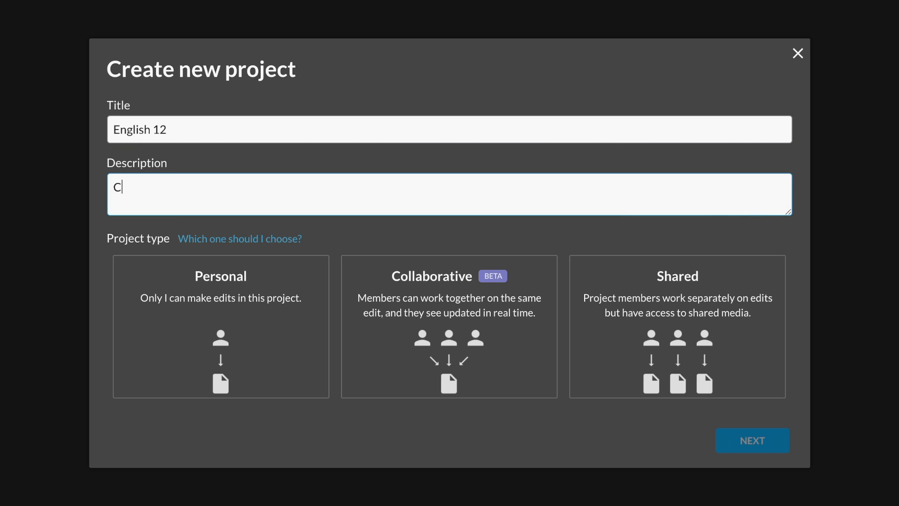
type("lass content for Senior English")
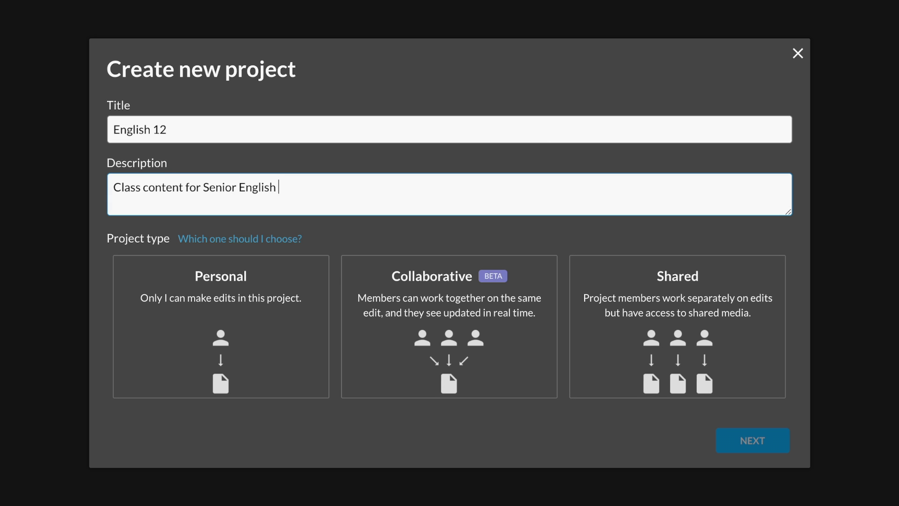
key("BackSpace")
type(".")
left_click(276, 394)
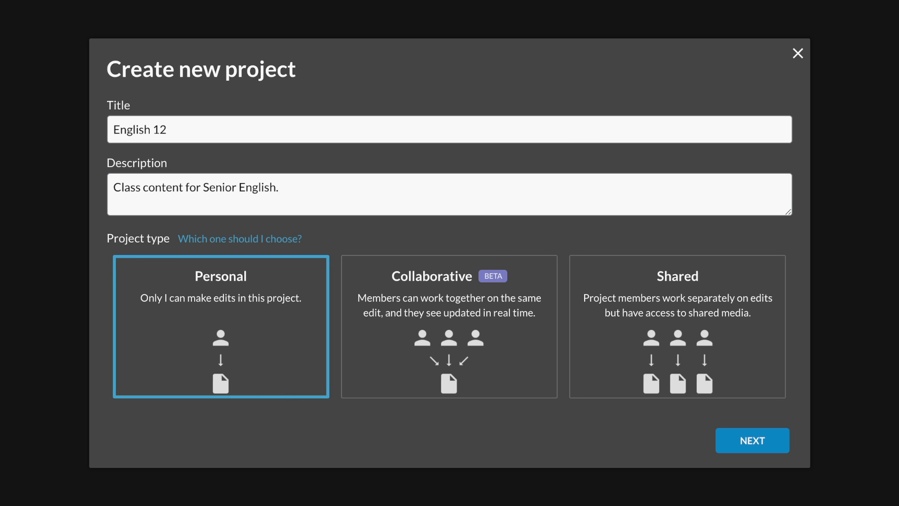
left_click(755, 451)
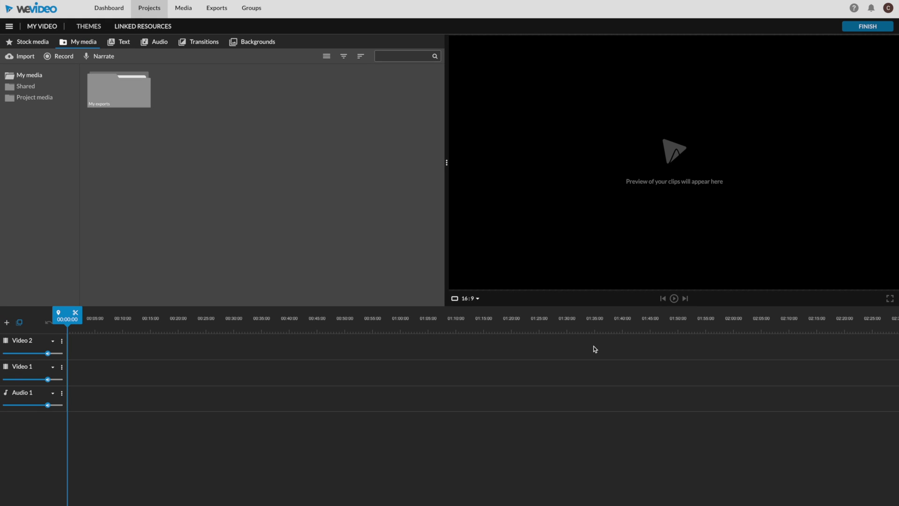
Step: Rename the video to 'Shakespearian Vocabulary' and return to the dashboard
left_click(54, 26)
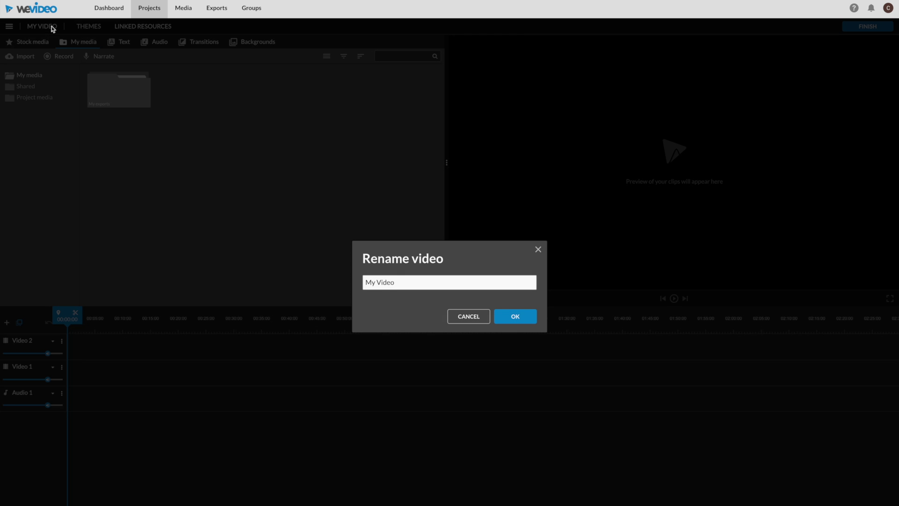
triple_click(399, 280)
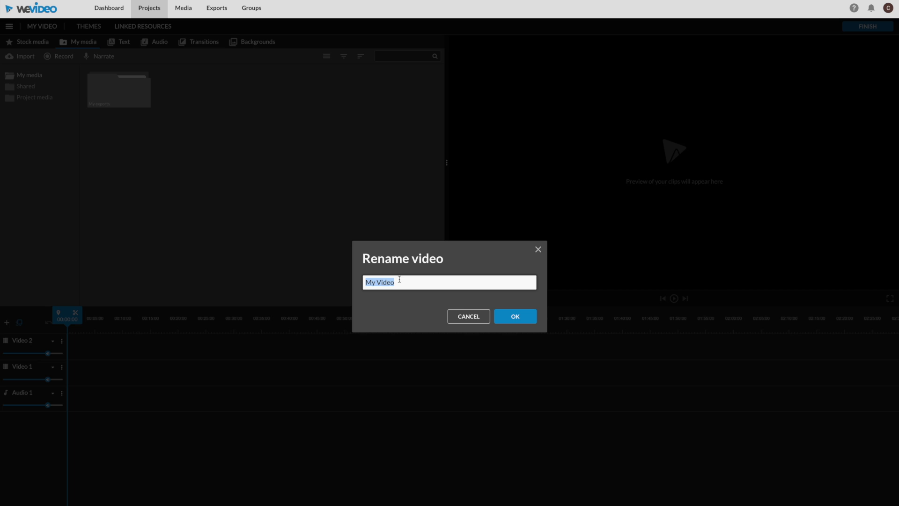
type("Shakespearian Vocabulary")
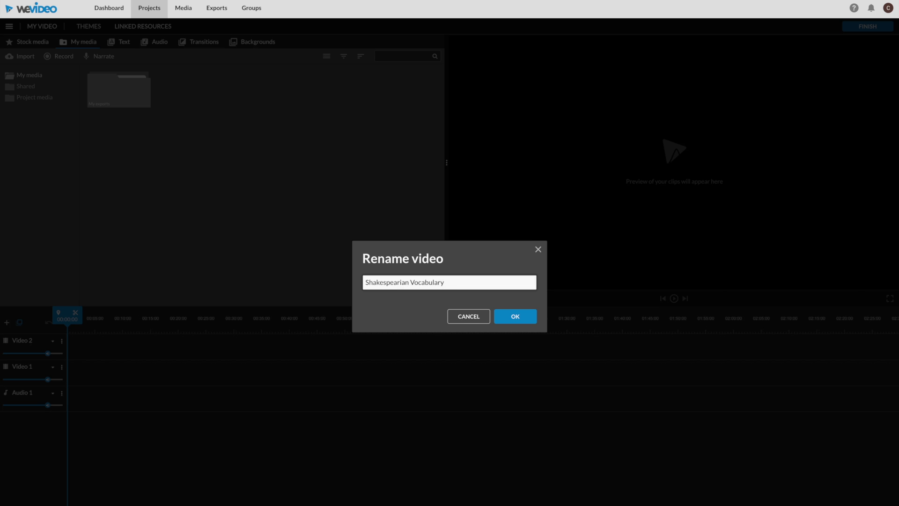
left_click(511, 317)
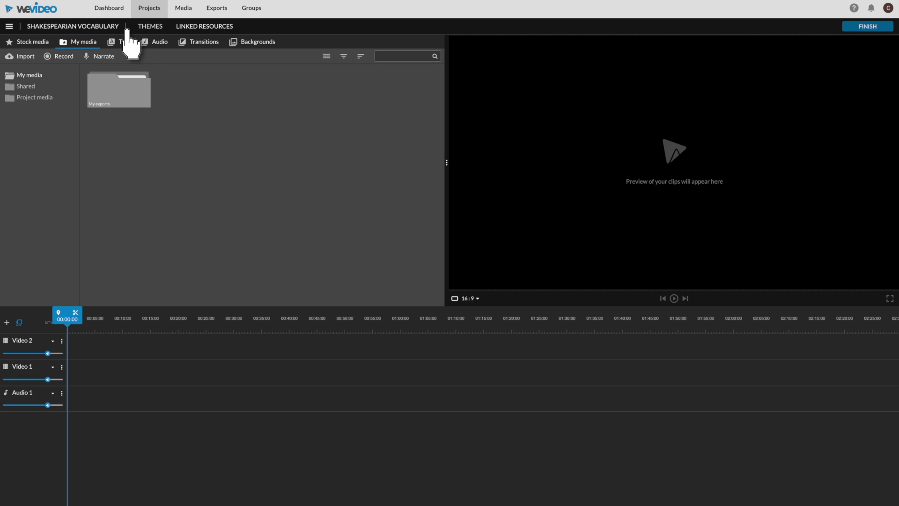
left_click(108, 13)
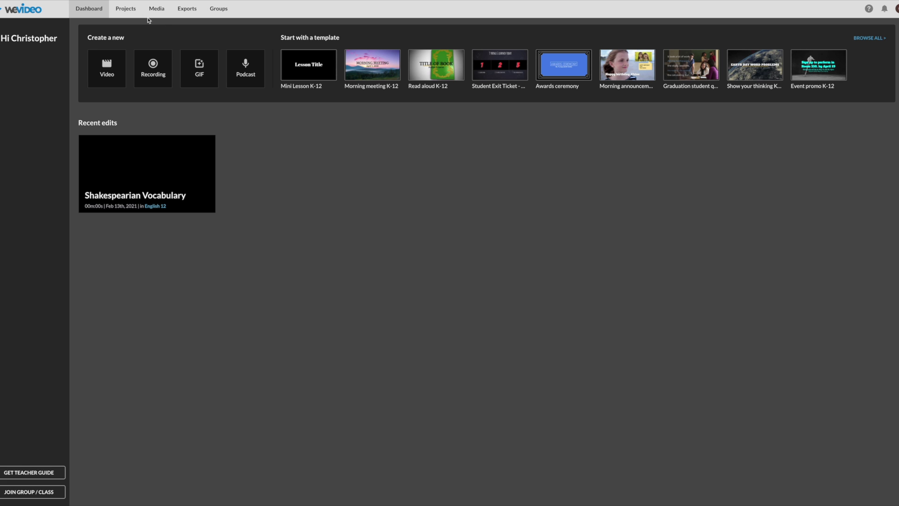
Step: Show My Projects, listing English 12 with one edit
left_click(135, 12)
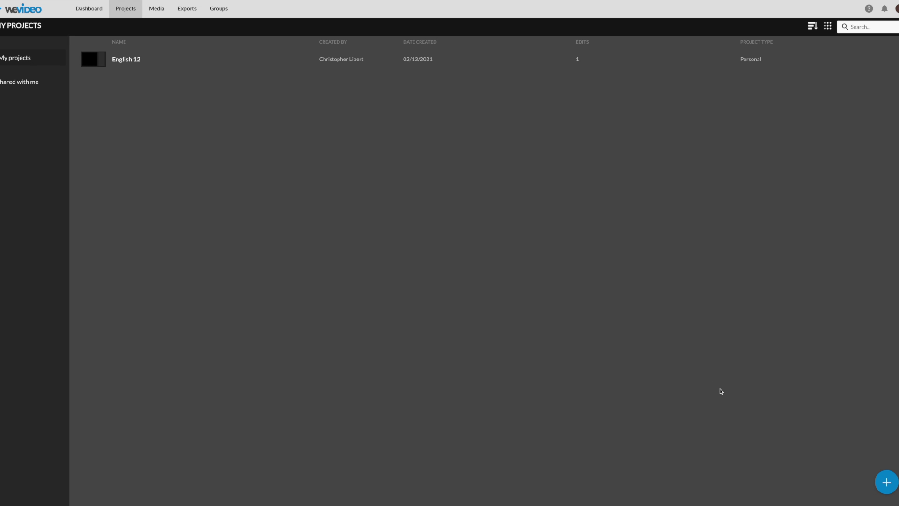
Step: Create a Personal project titled 'Track Promo"Bookshelf" #2' and start a blank video in it
mouse_move(886, 491)
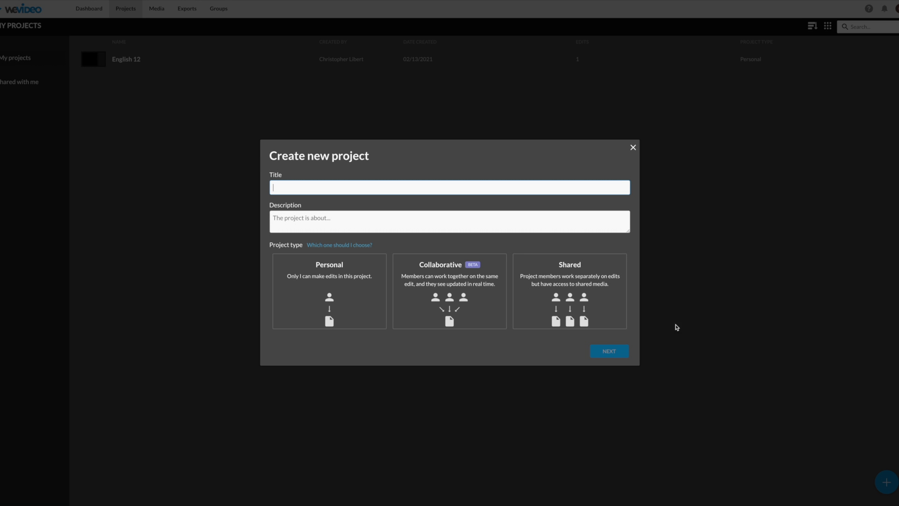
left_click(544, 186)
type("T")
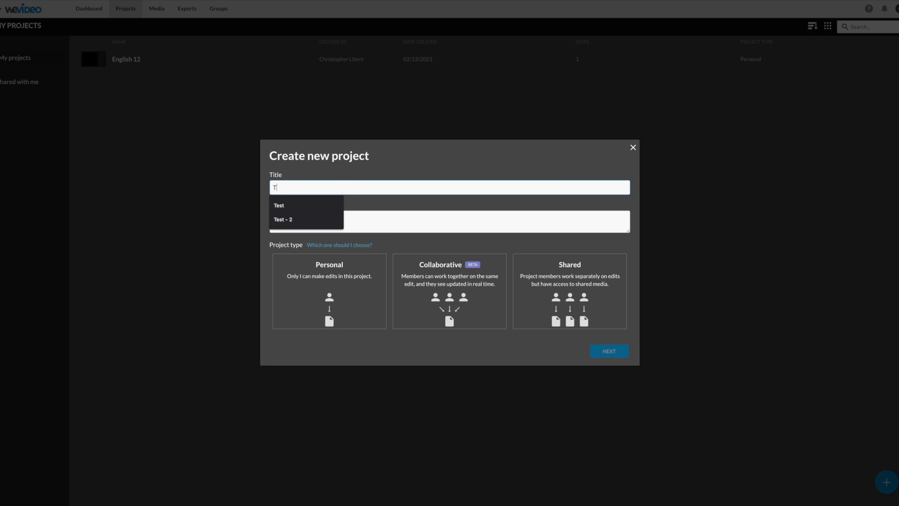
type("rack Promo")
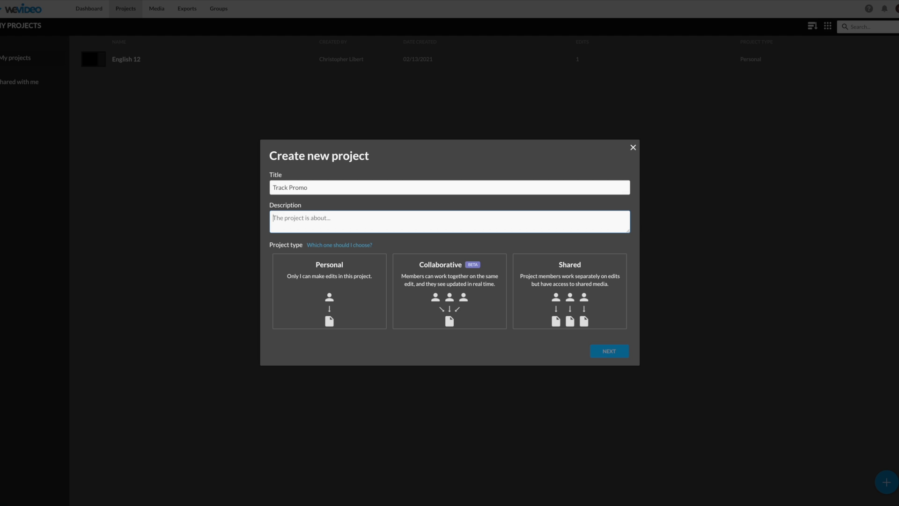
type("\"Bookshelf\" #2")
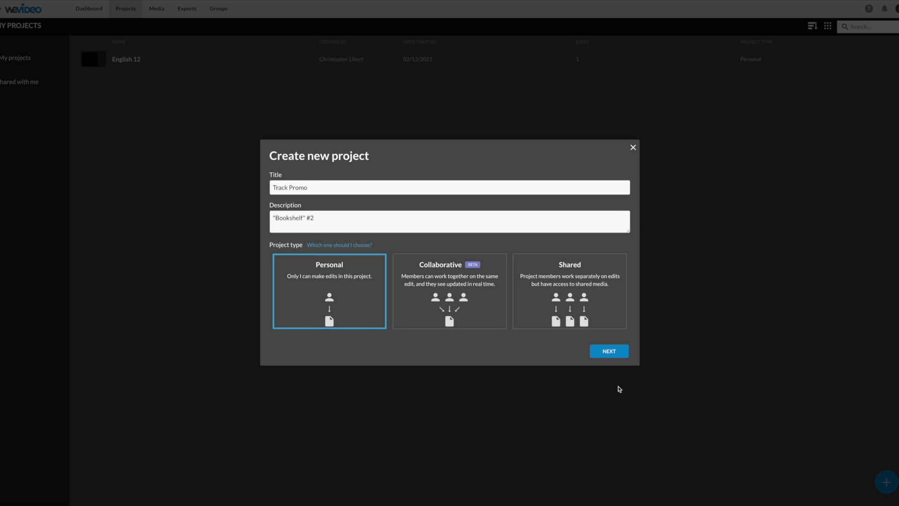
left_click(605, 352)
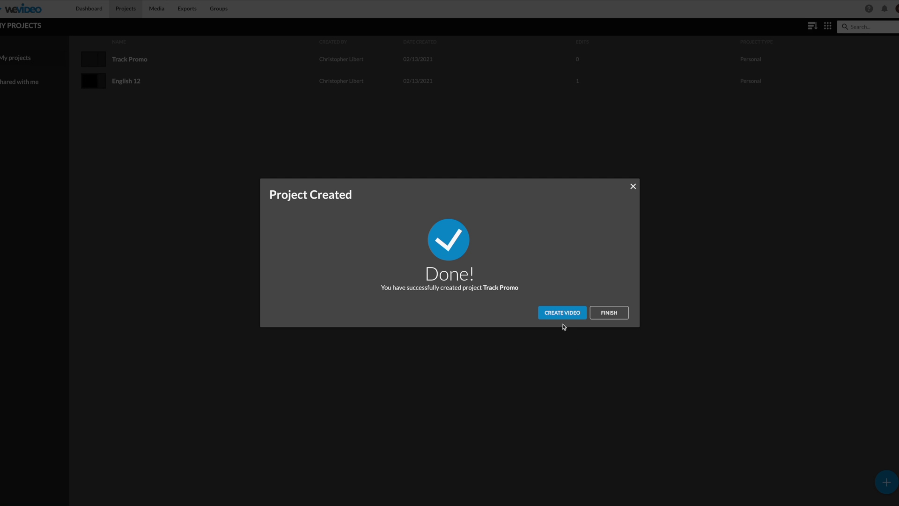
left_click(562, 312)
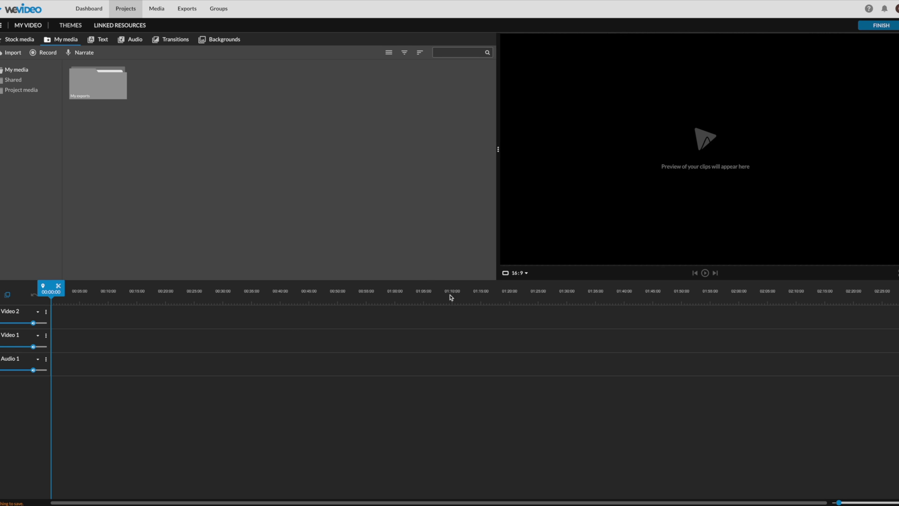
Step: Rename the Track Promo video to 'Track Promo 2021' and return to the dashboard
left_click(29, 25)
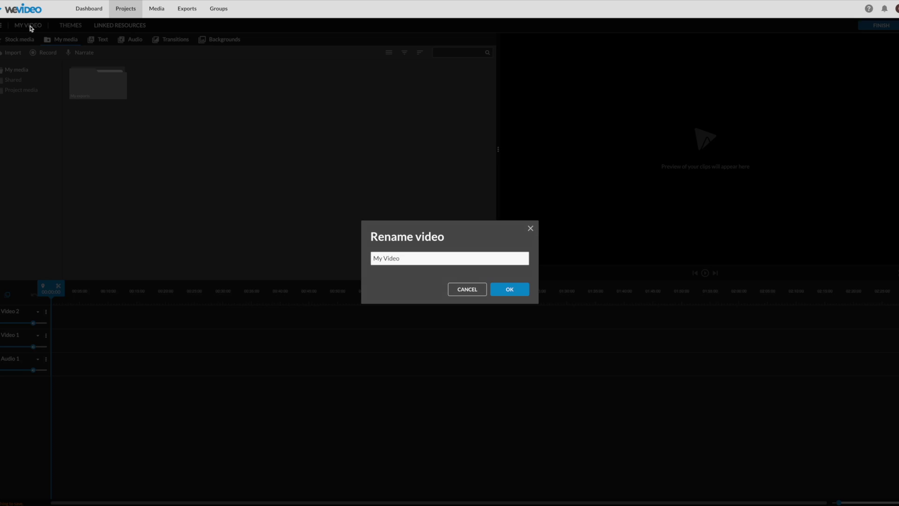
double_click(422, 258)
triple_click(422, 258)
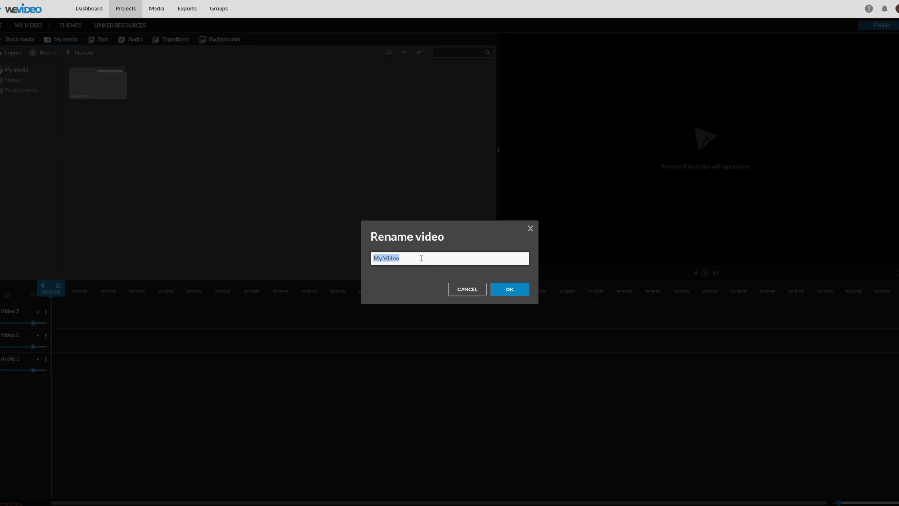
type("Track Promo 2021")
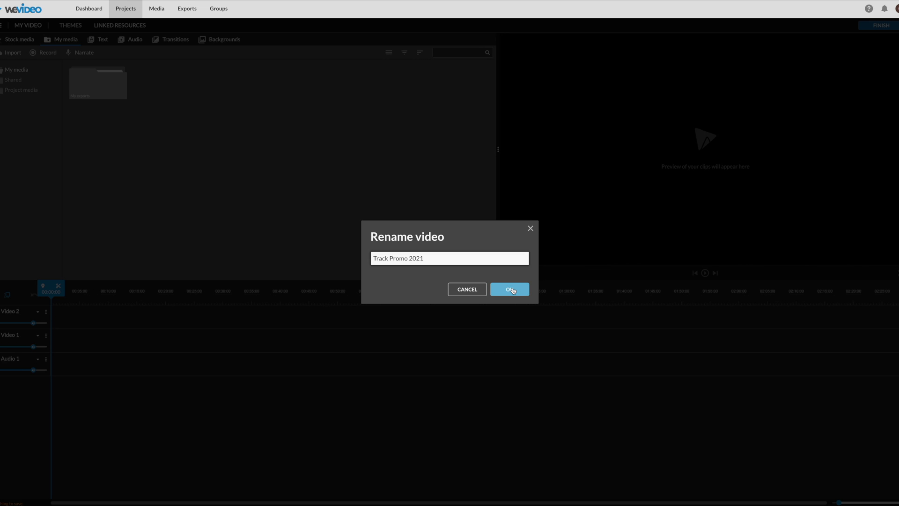
left_click(511, 289)
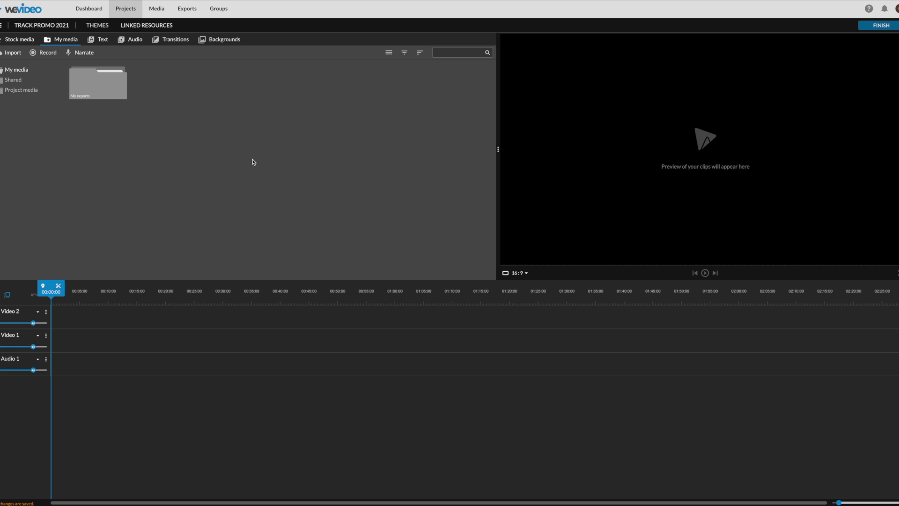
left_click(89, 11)
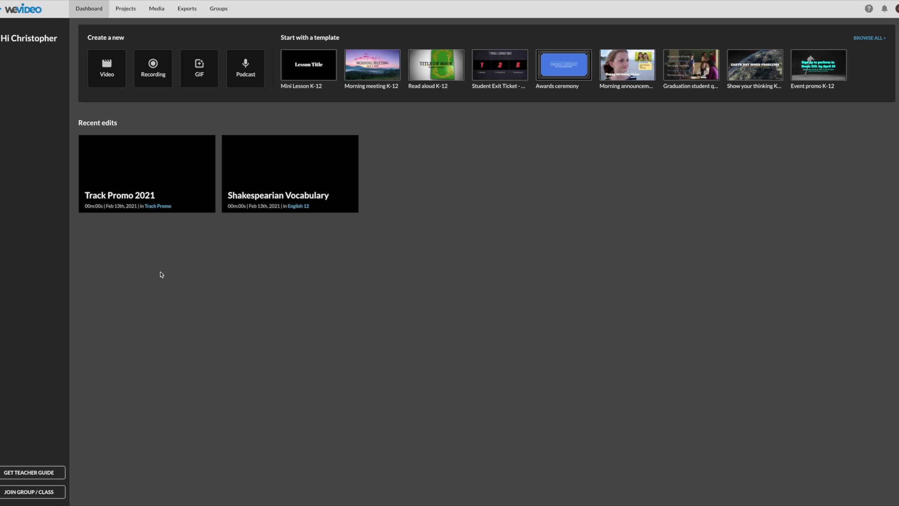
Step: Show My Projects, listing Track Promo and English 12 with one edit each
left_click(131, 15)
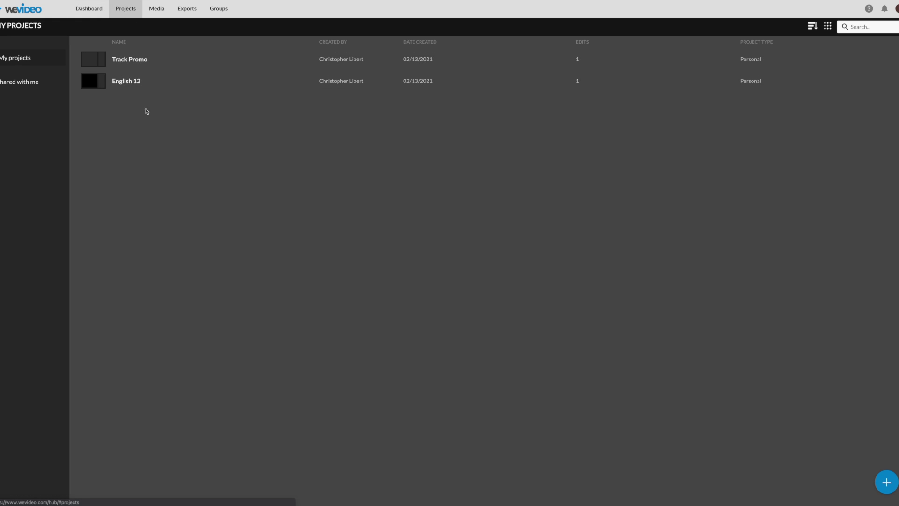